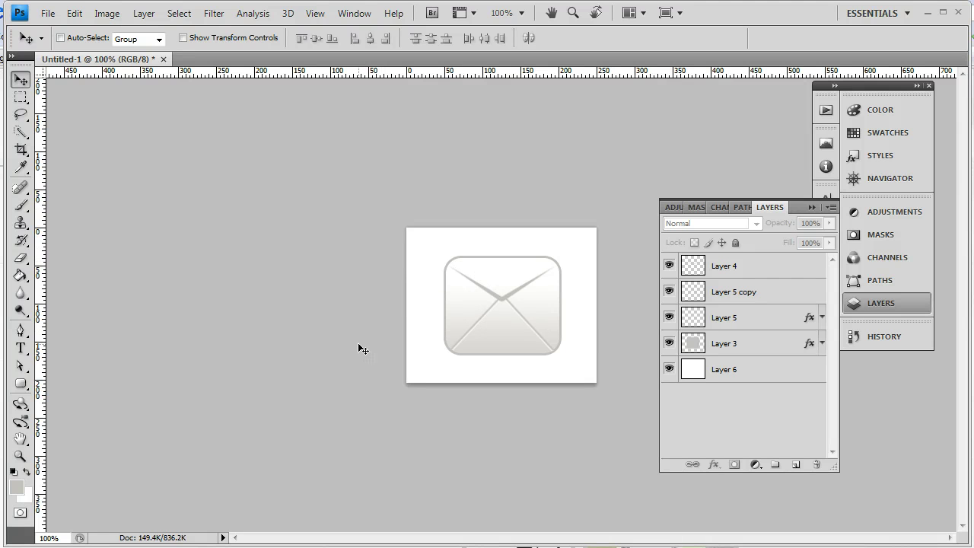
Step: With the finished envelope sample showing, open the File menu
left_click(48, 13)
Step: Create a new 250 × 205 px document and add an empty layer
left_click(55, 24)
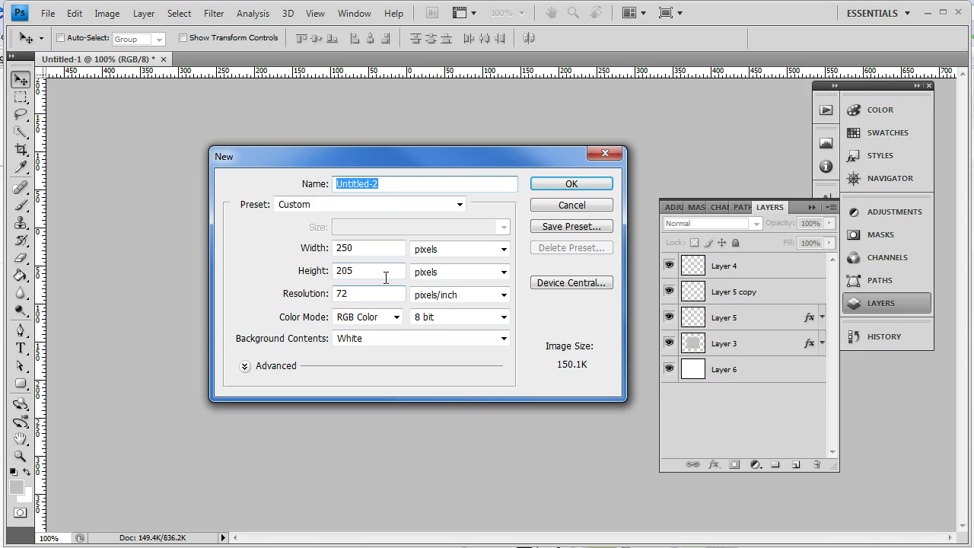
left_click(563, 185)
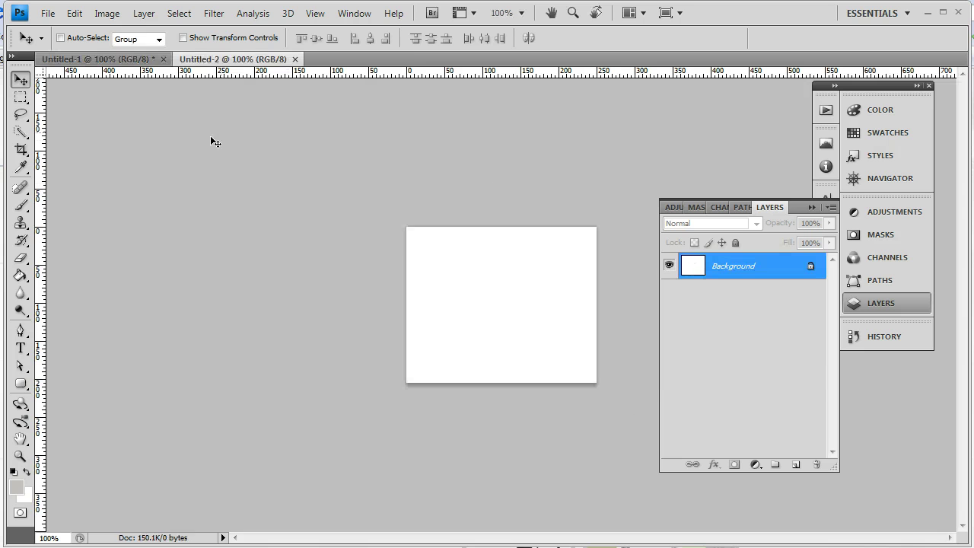
left_click(797, 465)
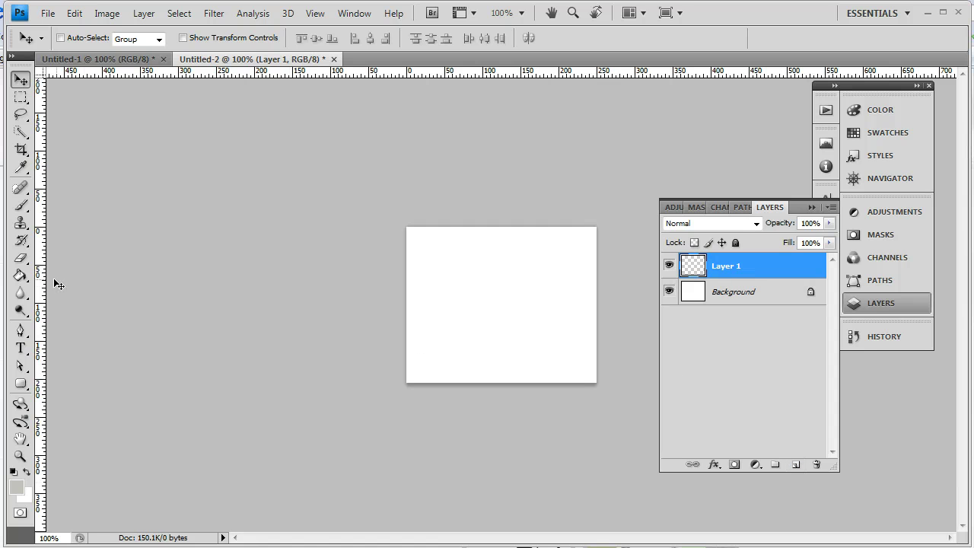
Step: Draw a 20 px-radius grey rounded rectangle filling most of the canvas
left_click(20, 384)
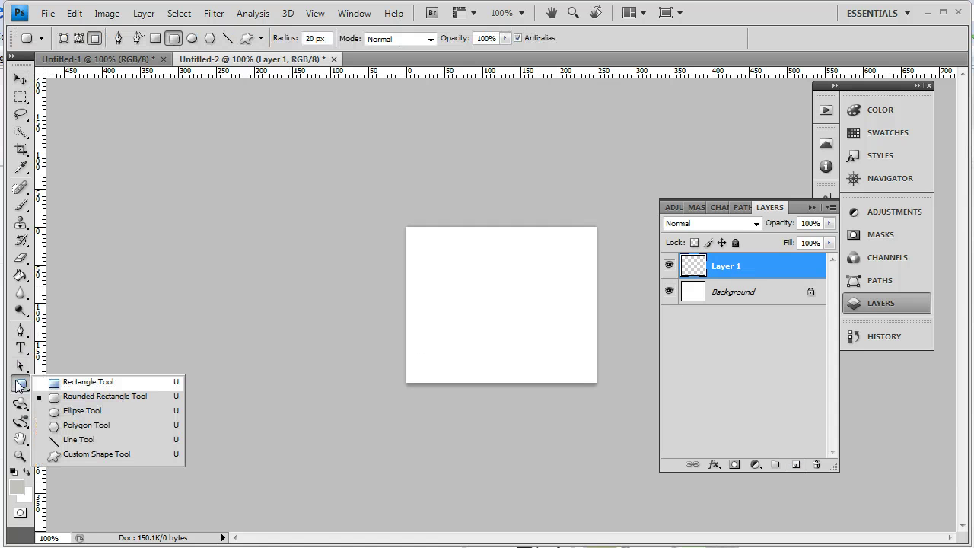
left_click(75, 396)
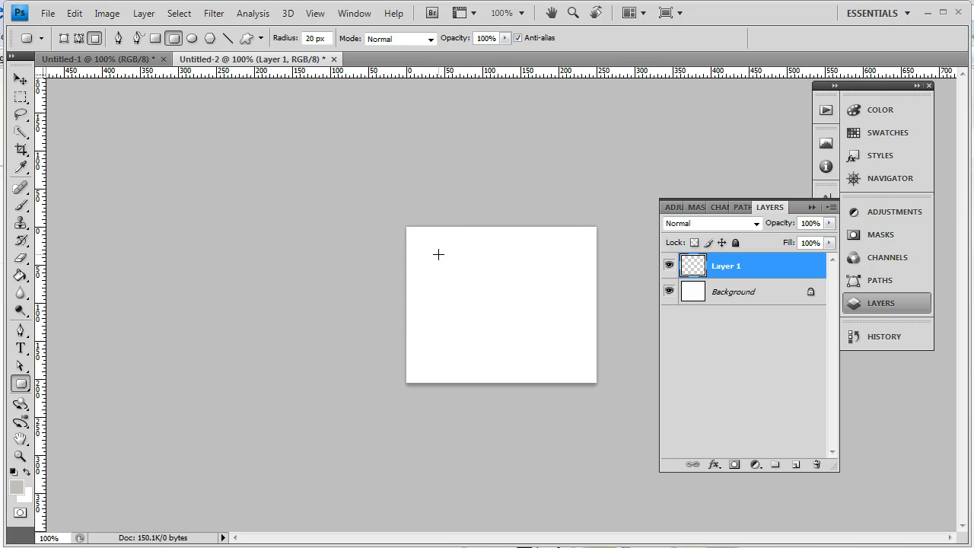
mouse_move(440, 255)
left_mouse_down()
mouse_move(555, 347)
mouse_move(523, 309)
left_mouse_up()
left_click_drag(523, 309, 570, 356)
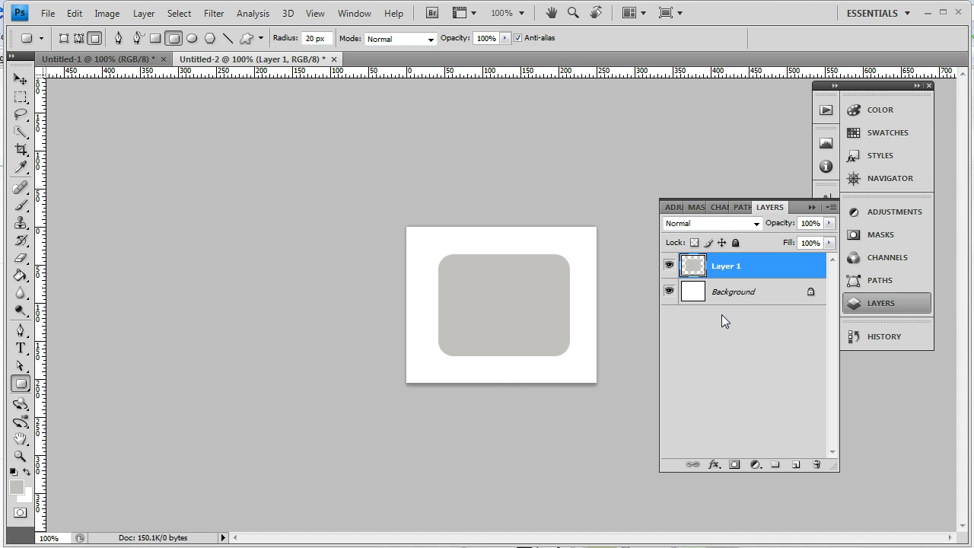
Step: Give Layer 1 a Gradient Overlay based on the Foreground to Background preset
double_click(804, 270)
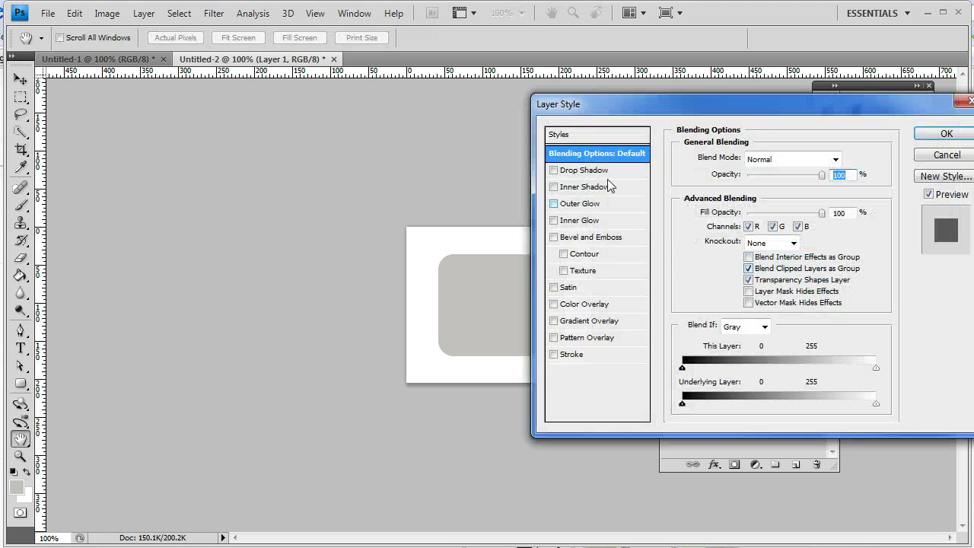
left_click(598, 323)
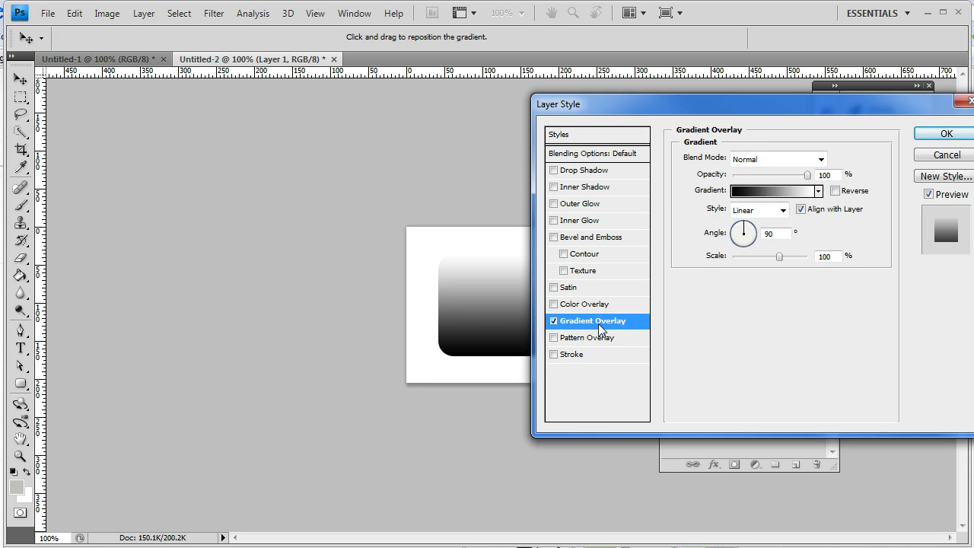
left_click(751, 191)
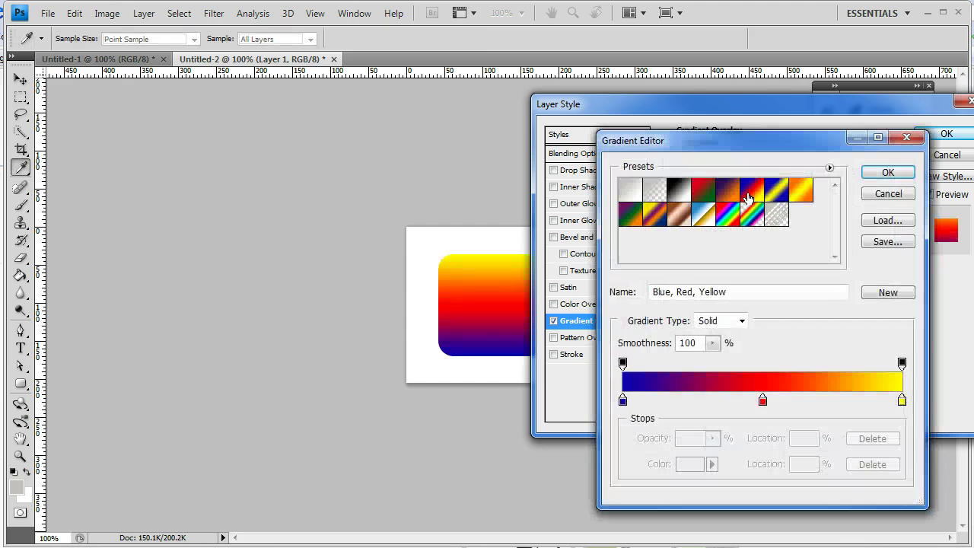
left_click(632, 194)
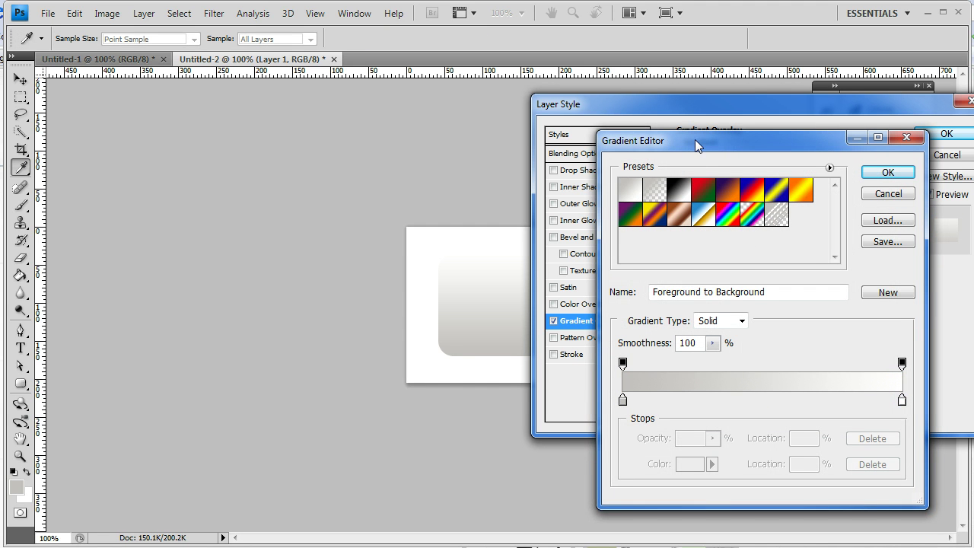
left_click_drag(695, 140, 702, 129)
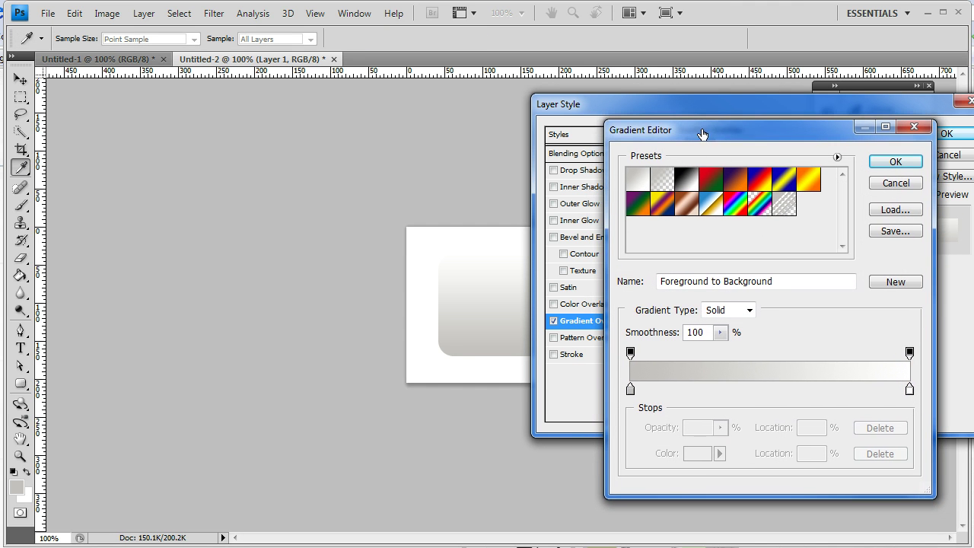
Step: Add a white colour stop at 77% to the gradient and accept it
left_click(870, 389)
left_click_drag(870, 391, 847, 391)
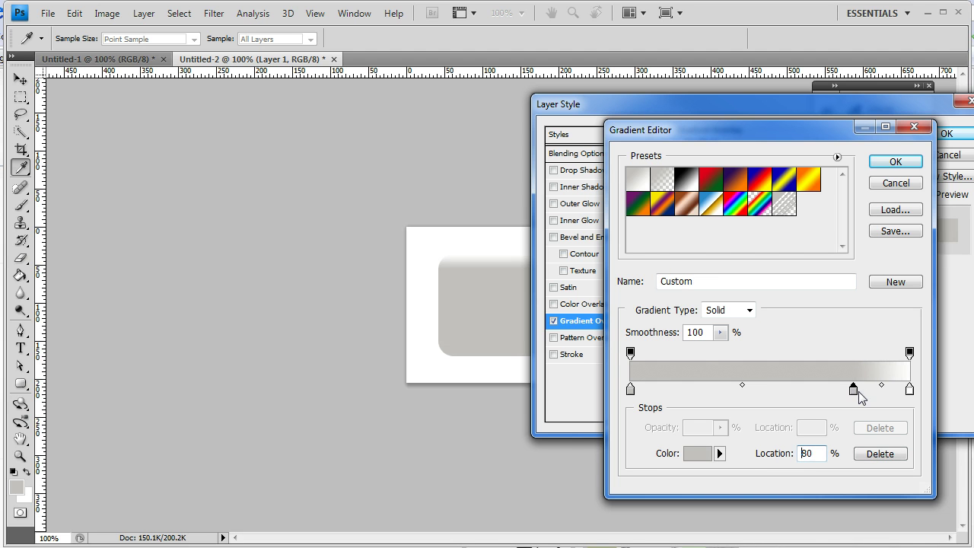
double_click(846, 391)
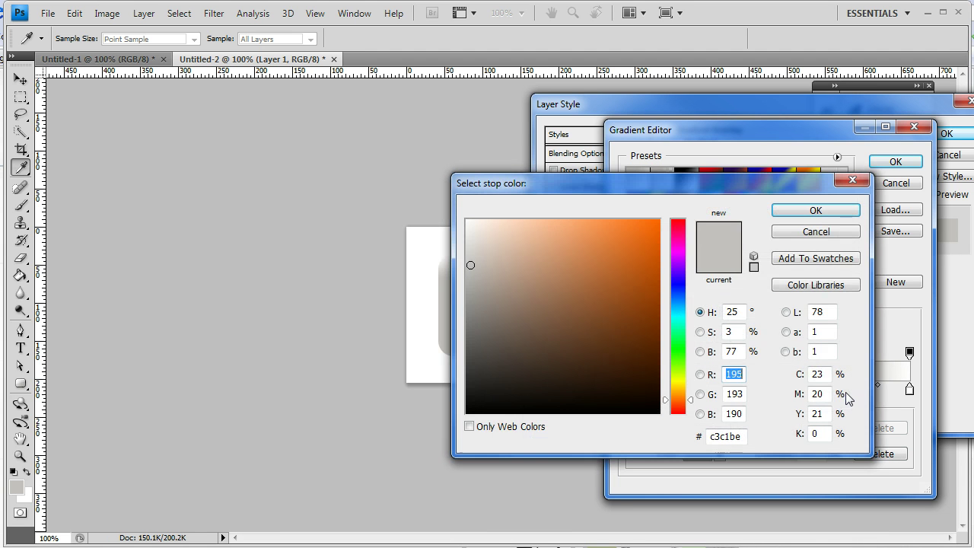
left_click_drag(478, 245, 466, 221)
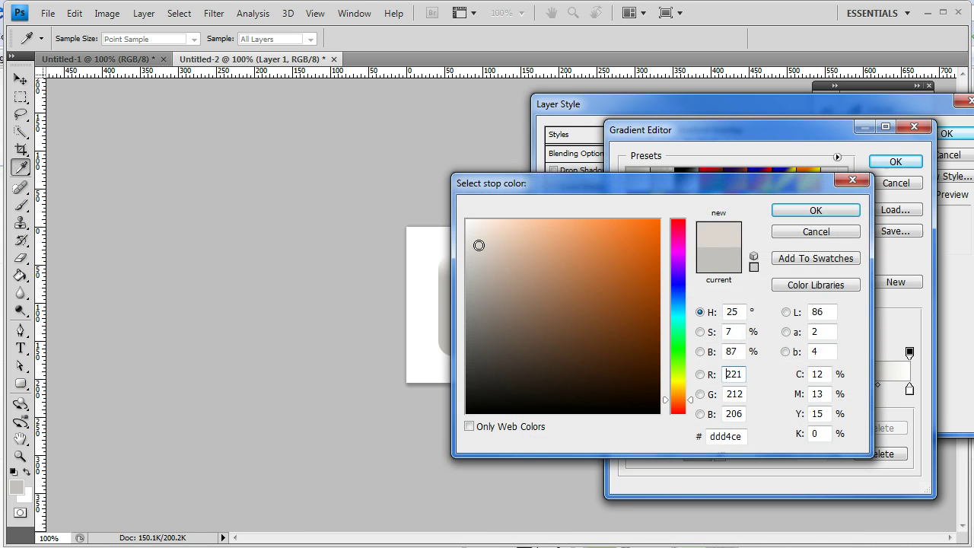
left_click(792, 211)
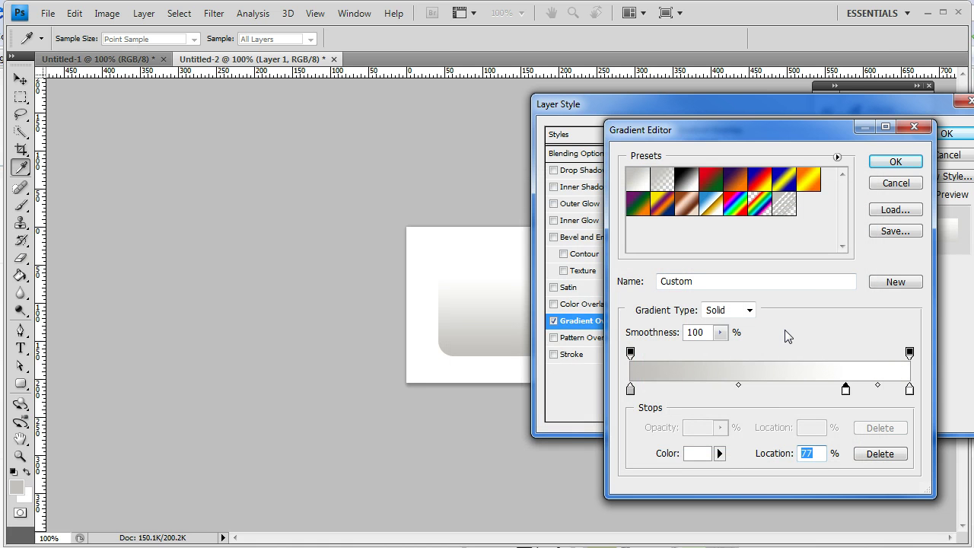
left_click(892, 161)
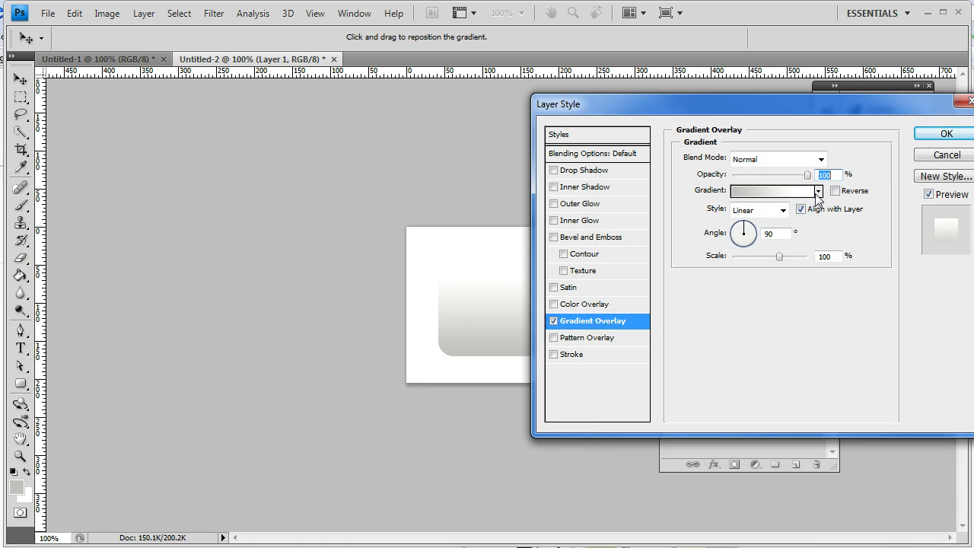
Step: Add a grey #a2a19f stroke to the rectangle and apply the layer style
left_click(557, 354)
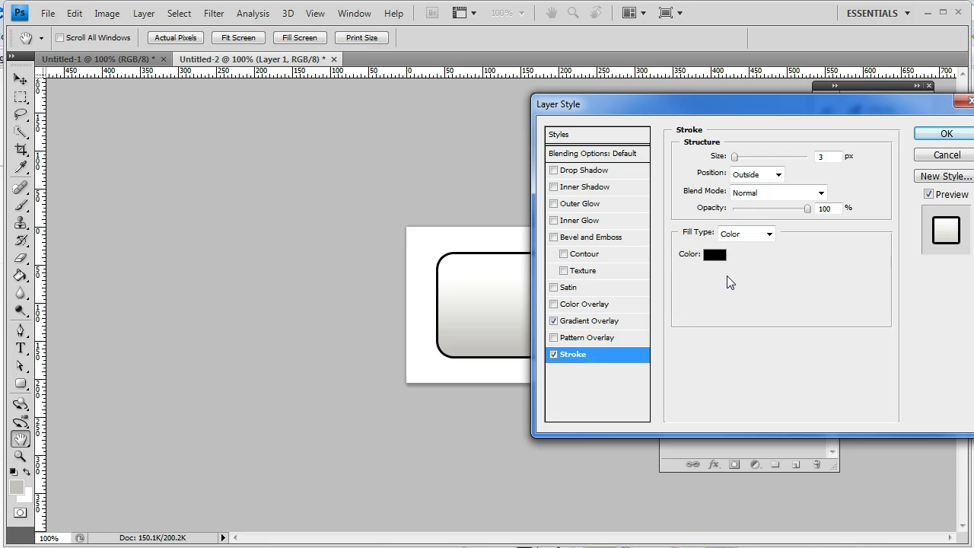
left_click(720, 255)
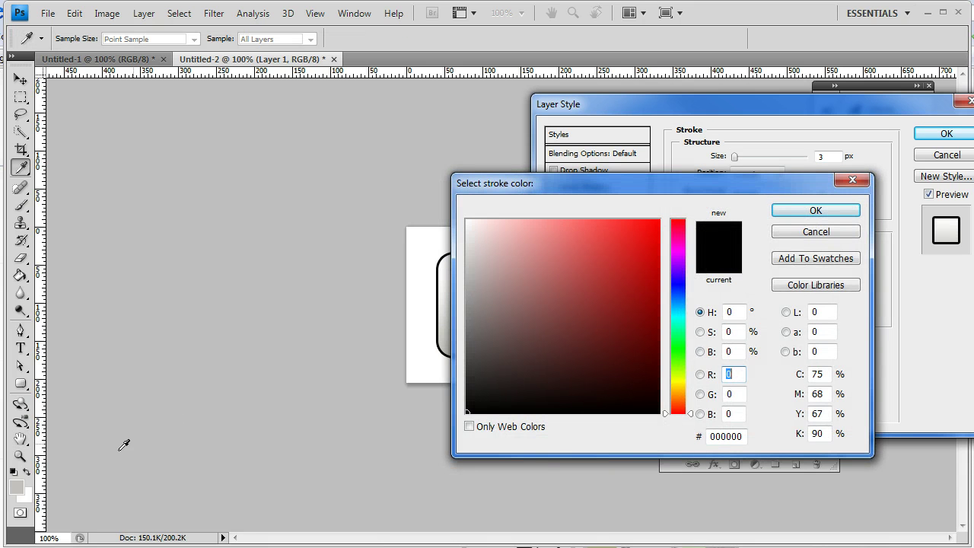
left_click(21, 484)
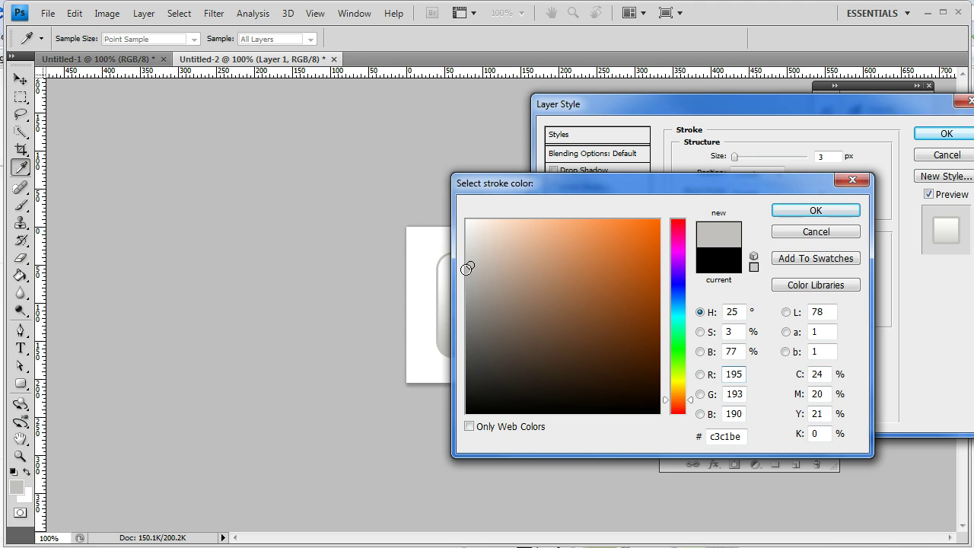
left_click_drag(467, 268, 470, 289)
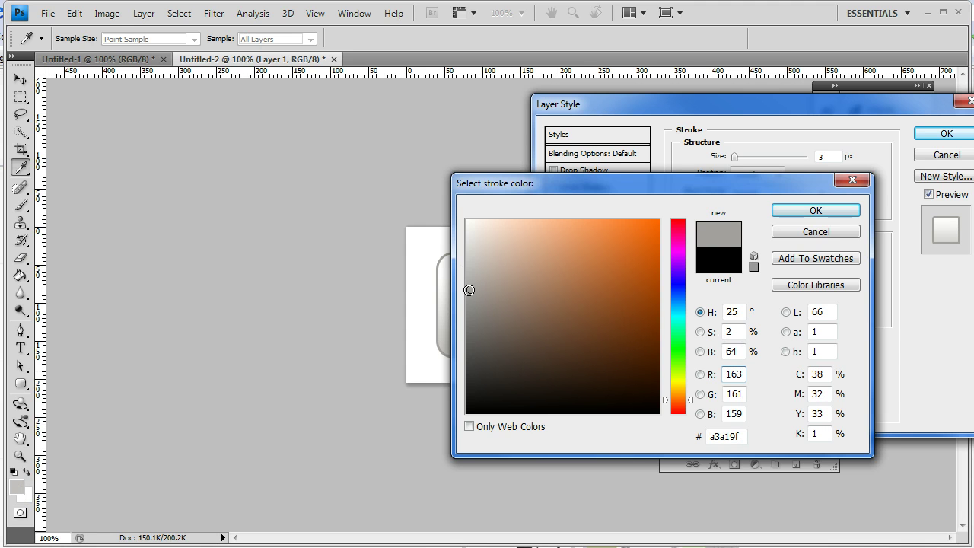
double_click(727, 374)
mouse_move(694, 188)
left_mouse_down()
mouse_move(783, 184)
mouse_move(668, 165)
left_mouse_up()
left_click(776, 193)
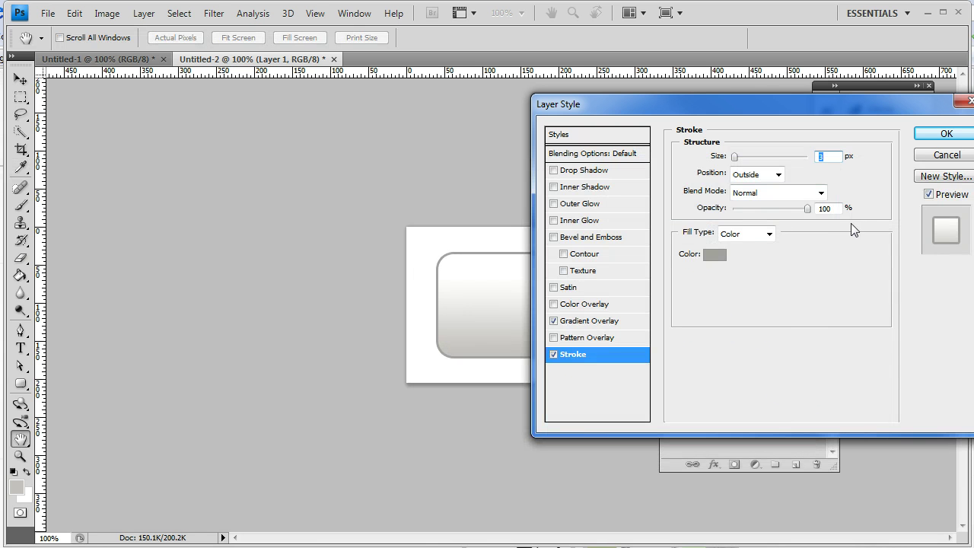
left_click(930, 140)
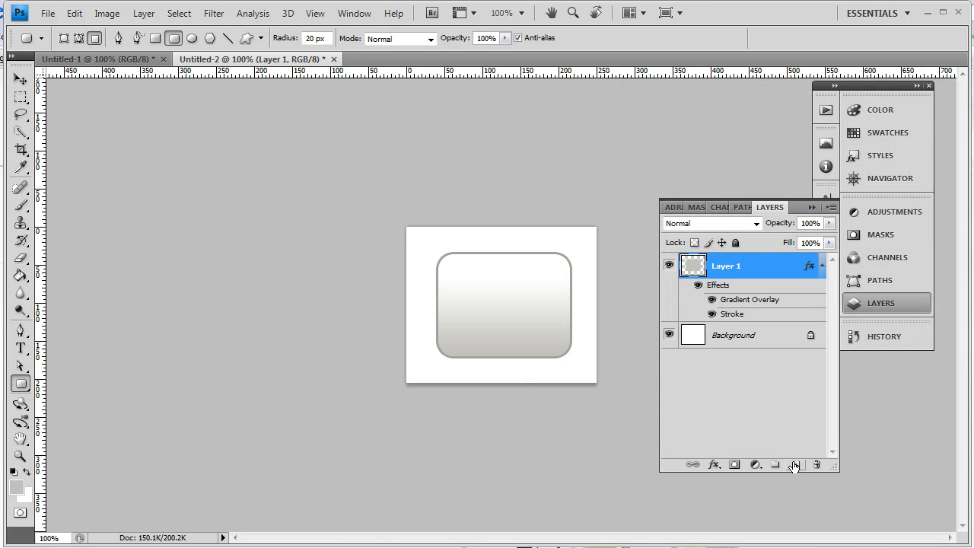
Step: Add Layer 2 and set the Brush Tool to a 5 px hard round brush
left_click(796, 464)
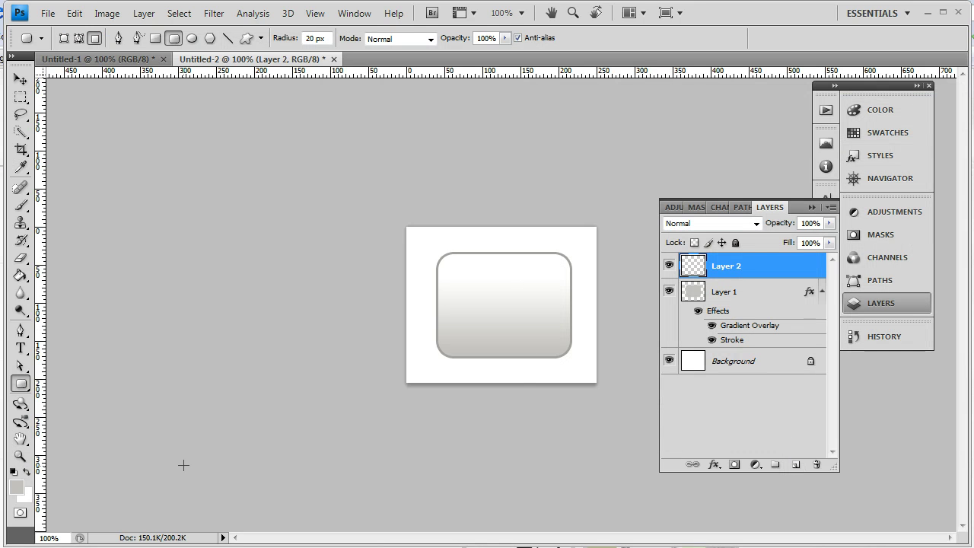
left_click(26, 210)
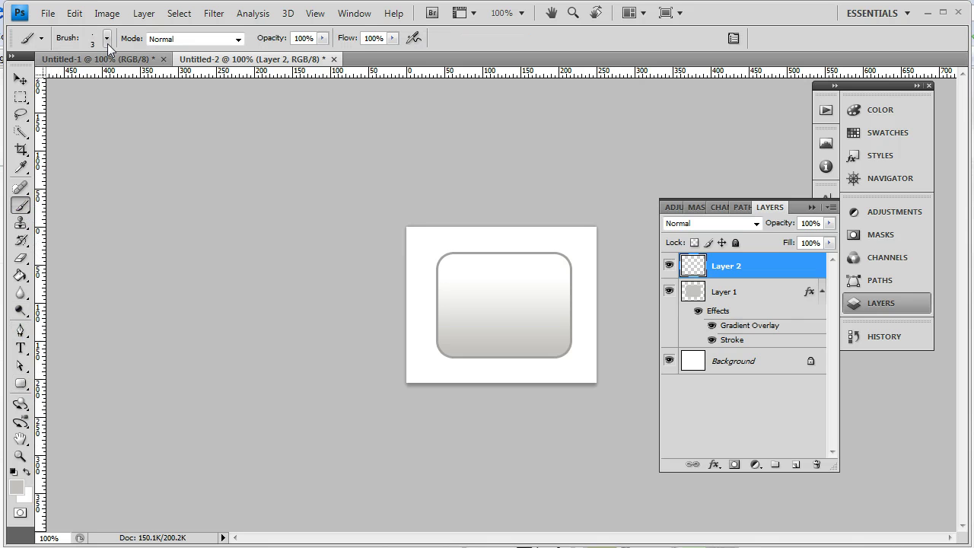
left_click(108, 39)
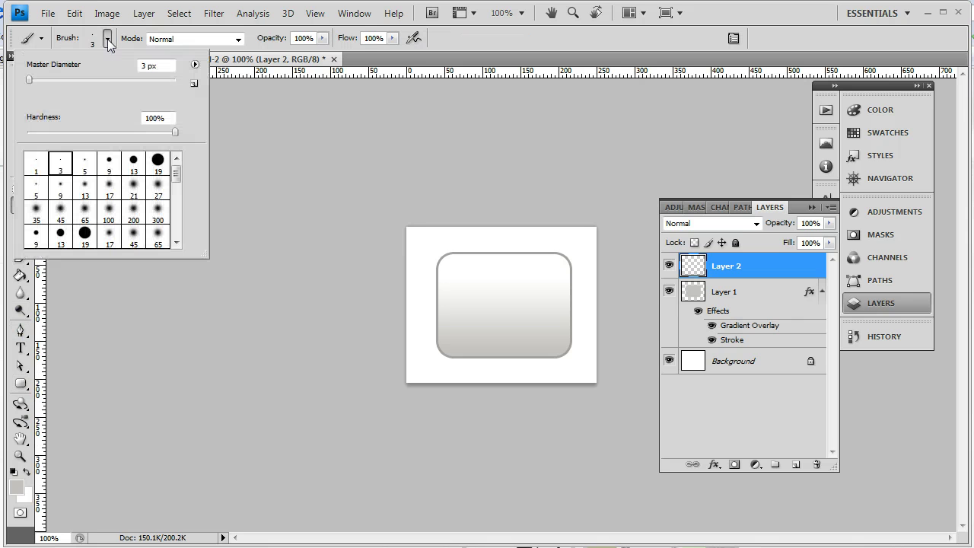
left_click(88, 167)
left_click(457, 37)
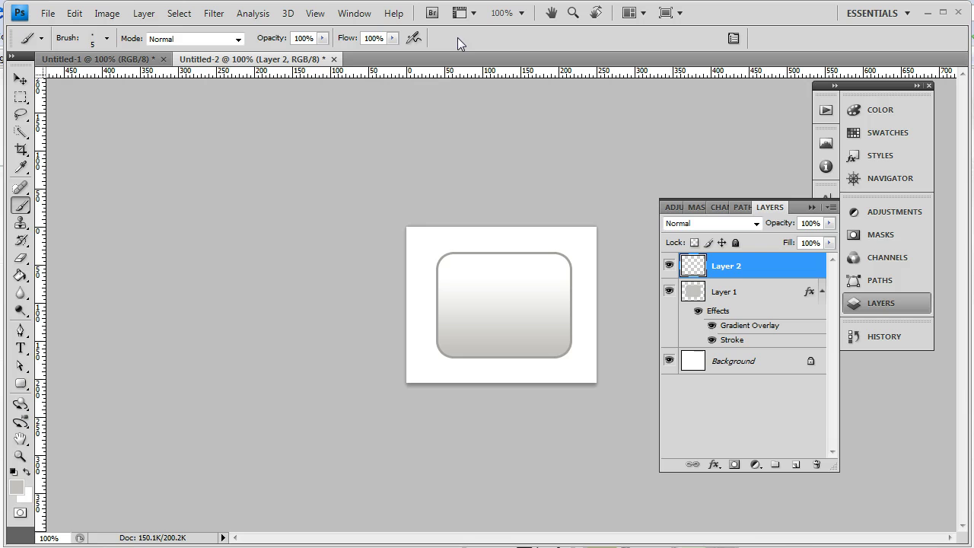
Step: Draw the V-shaped flap path with the Pen tool
left_click(20, 330)
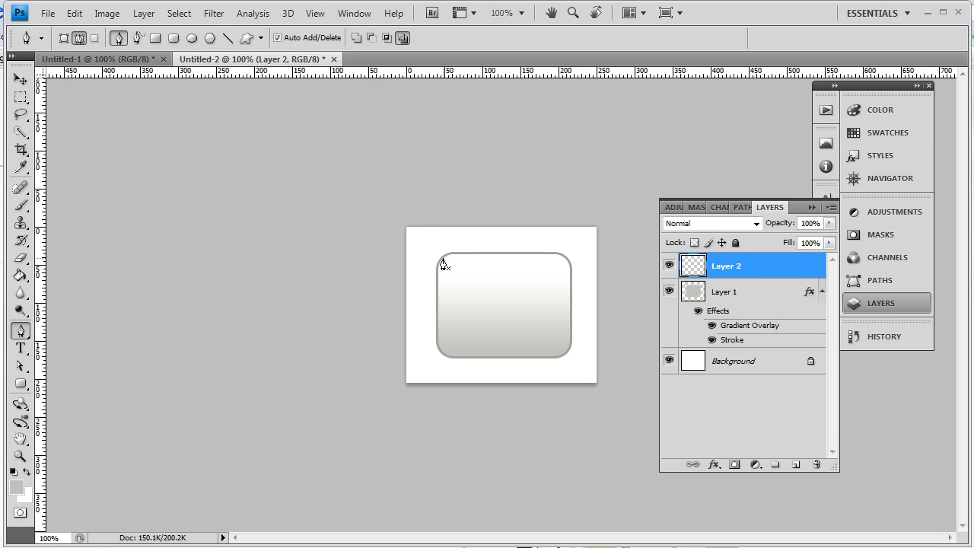
left_click(500, 301)
left_click(565, 260)
Step: Stroke the flap path with Simulate Pressure, then delete the path
right_click(520, 294)
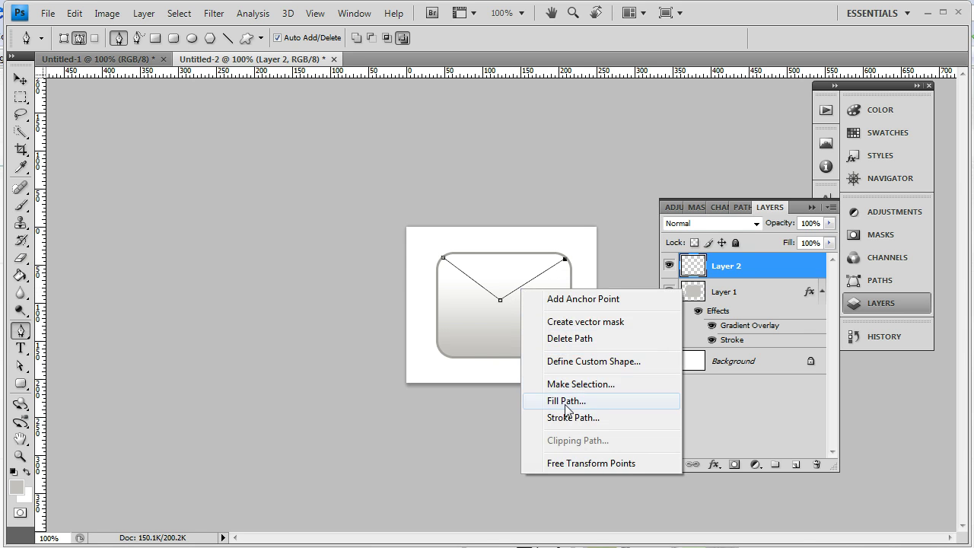
left_click(580, 428)
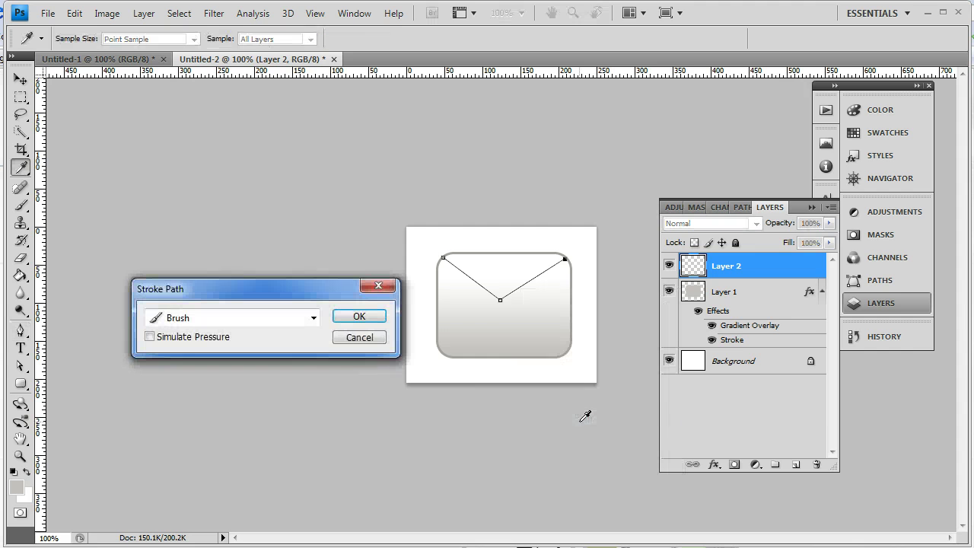
left_click(150, 337)
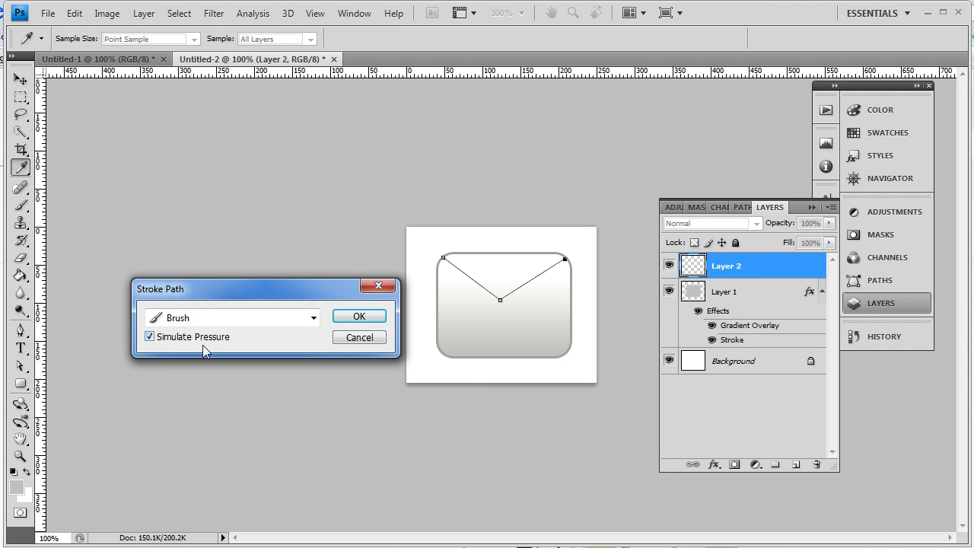
left_click(355, 321)
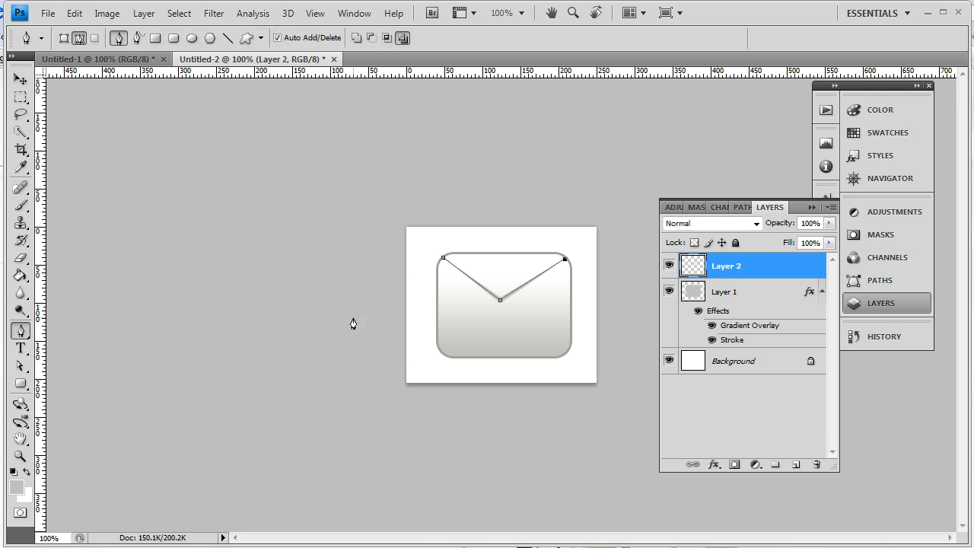
right_click(525, 289)
left_click(572, 333)
Step: Add Layer 3 and switch to a 3 px hard brush
left_click(796, 465)
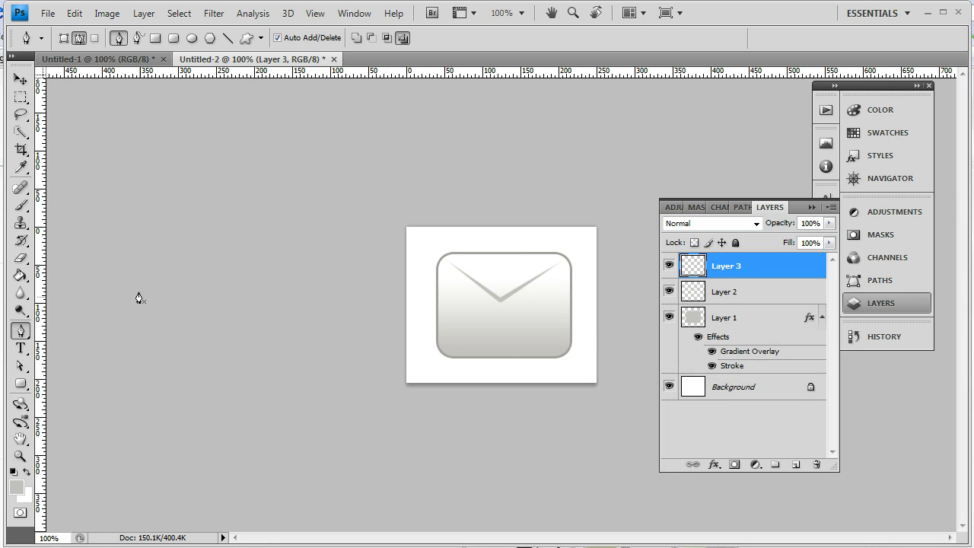
left_click(22, 206)
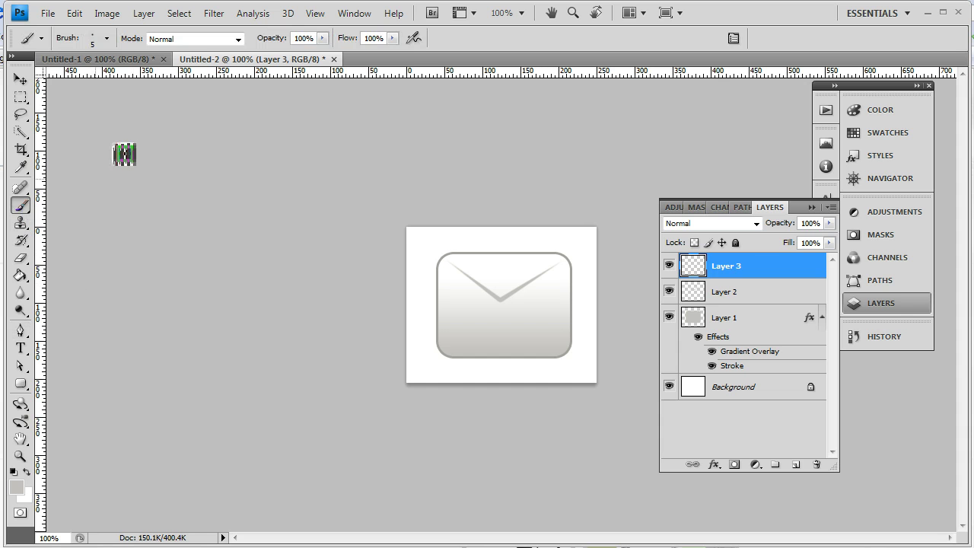
left_click(107, 38)
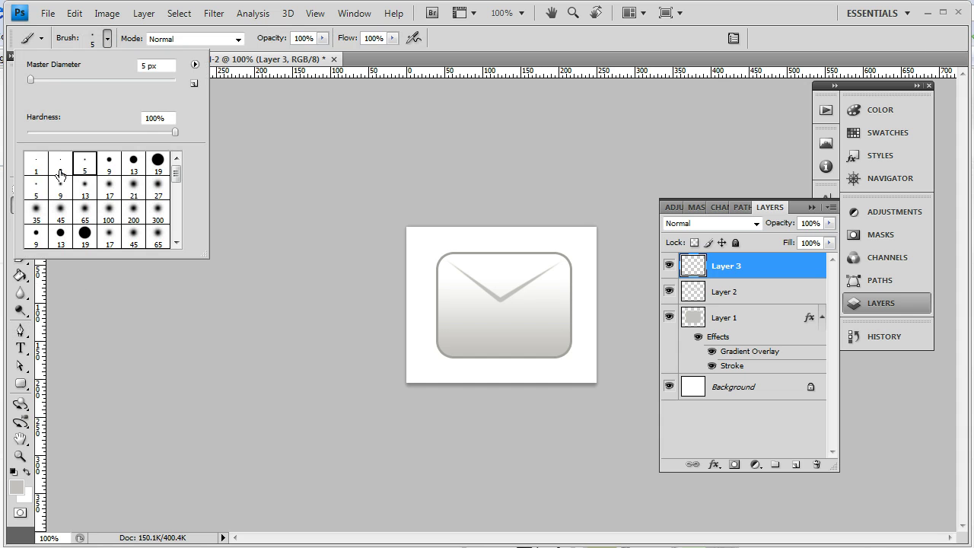
left_click(61, 168)
left_click(455, 48)
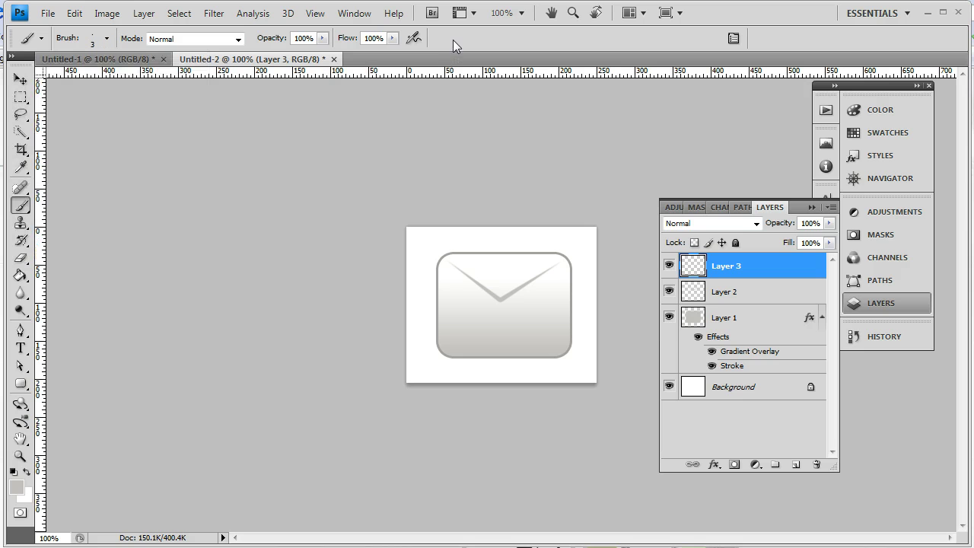
Step: Trace the diagonal fold path, stroke it with Simulate Pressure, and delete the path
left_click(22, 331)
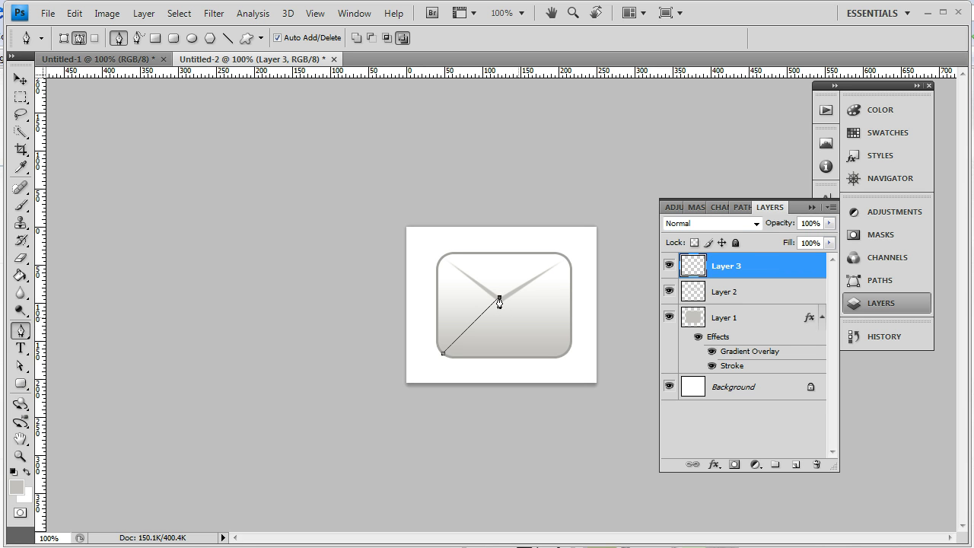
left_click(564, 356)
right_click(554, 343)
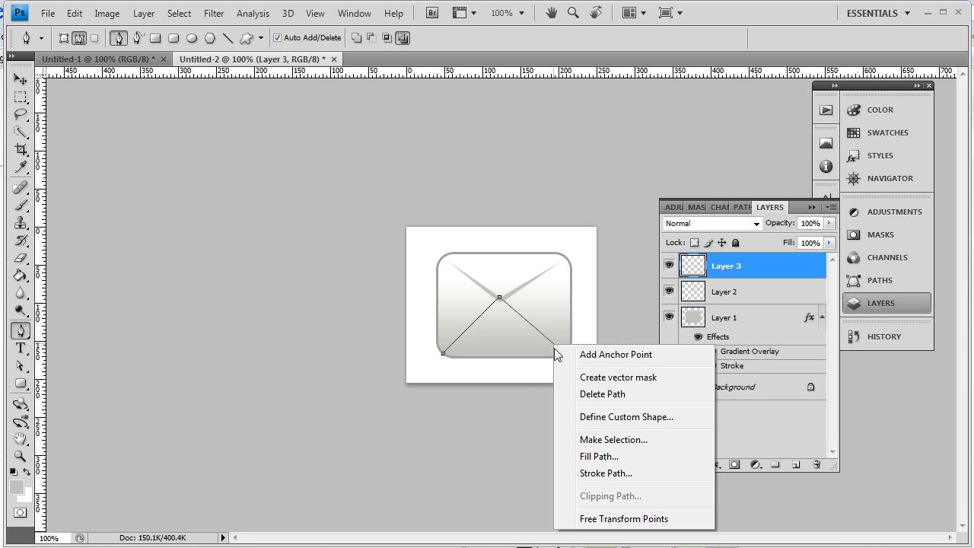
left_click(605, 473)
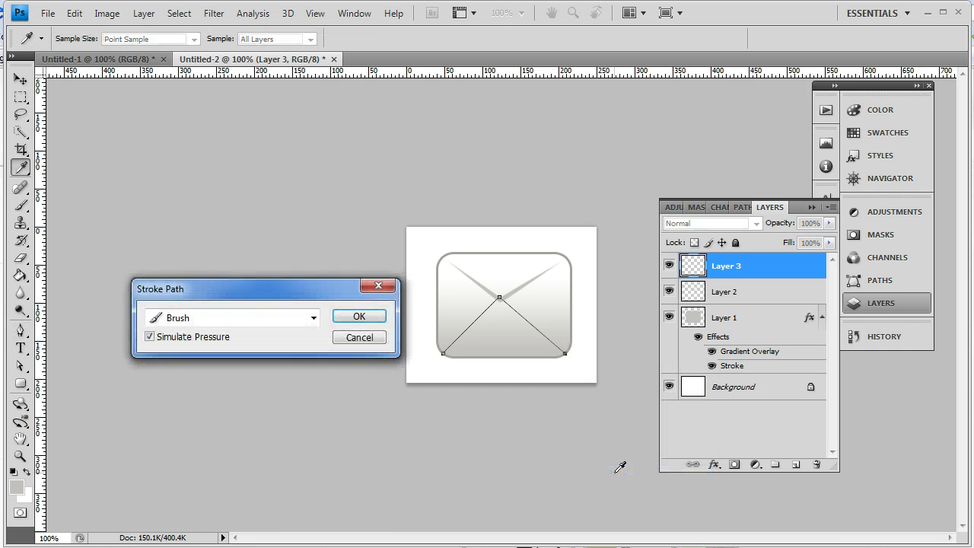
left_click(149, 337)
left_click(352, 316)
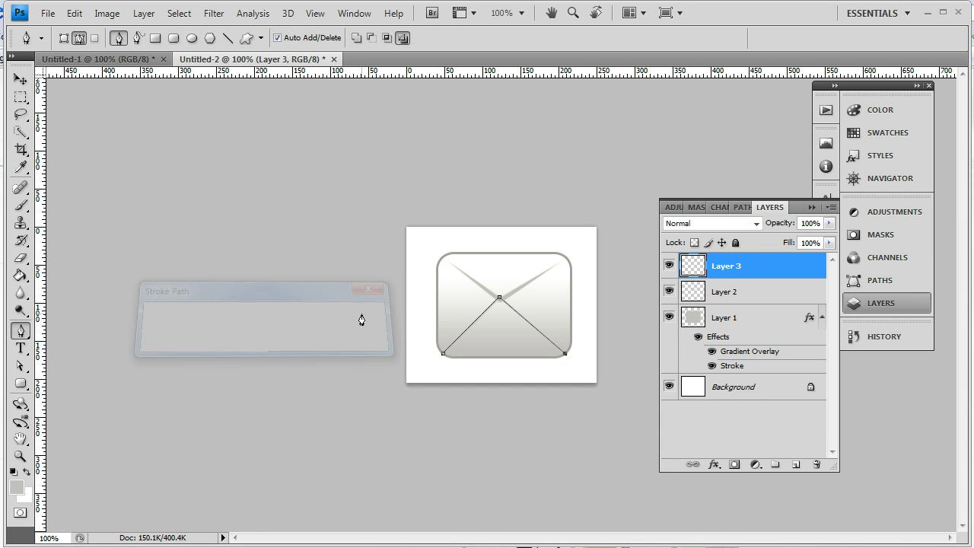
right_click(536, 328)
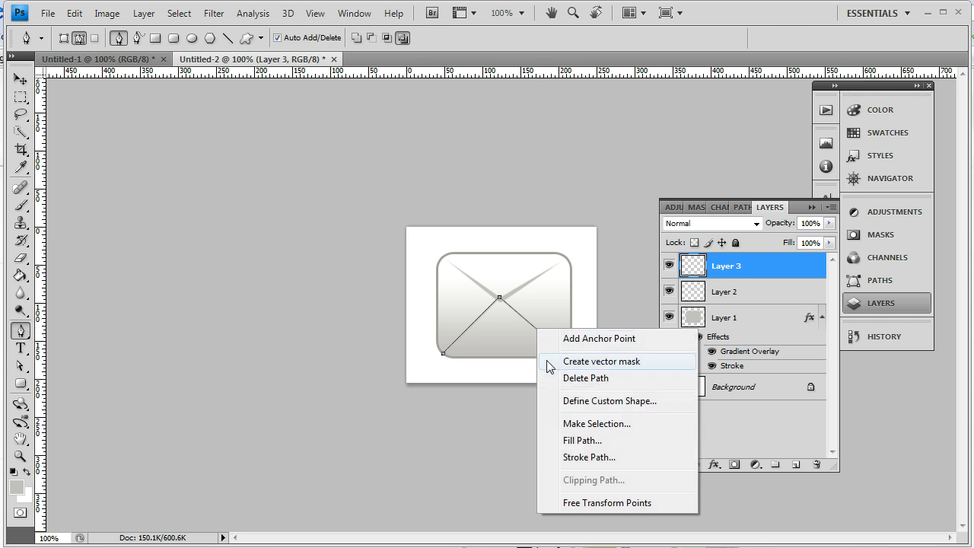
left_click(582, 380)
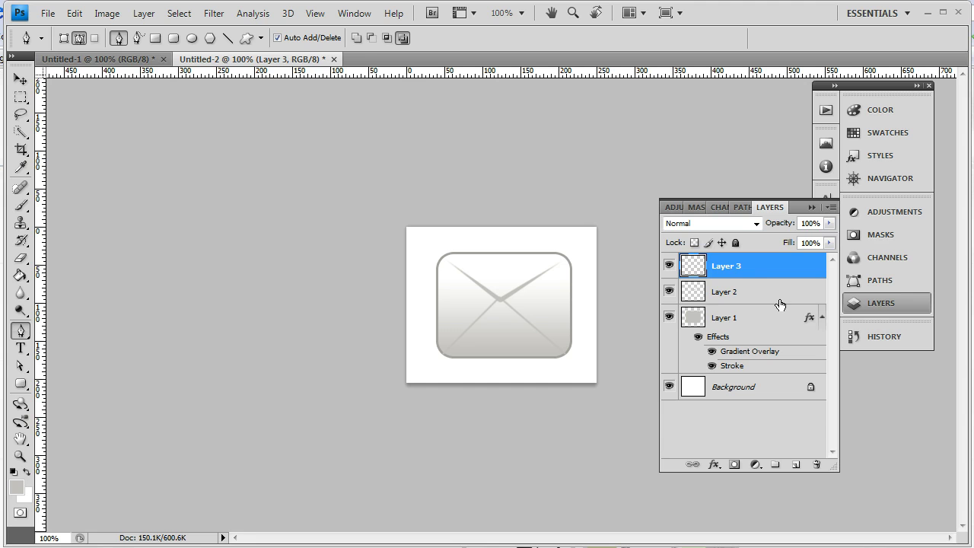
Step: Duplicate Layer 3 with Ctrl+J and give the original a white Color Overlay
key("ctrl+j")
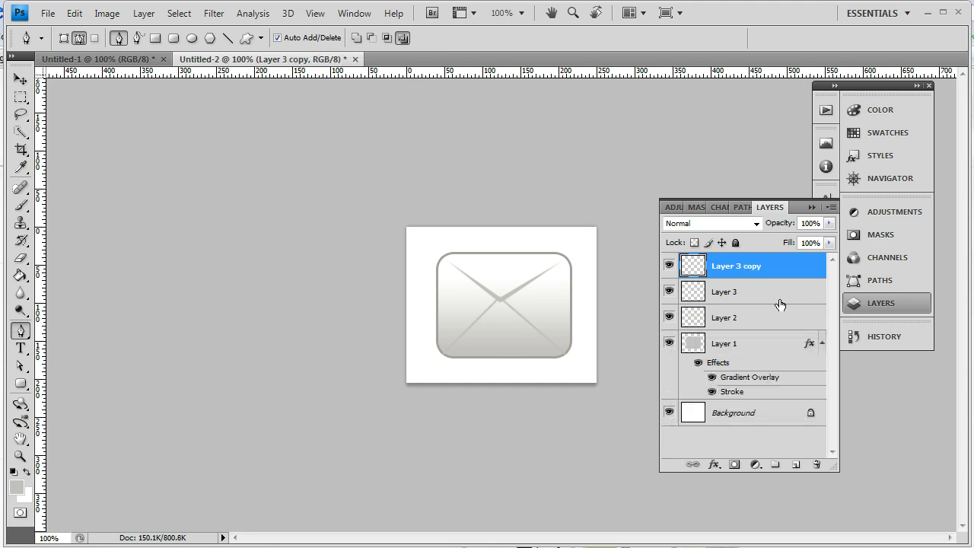
left_click(737, 295)
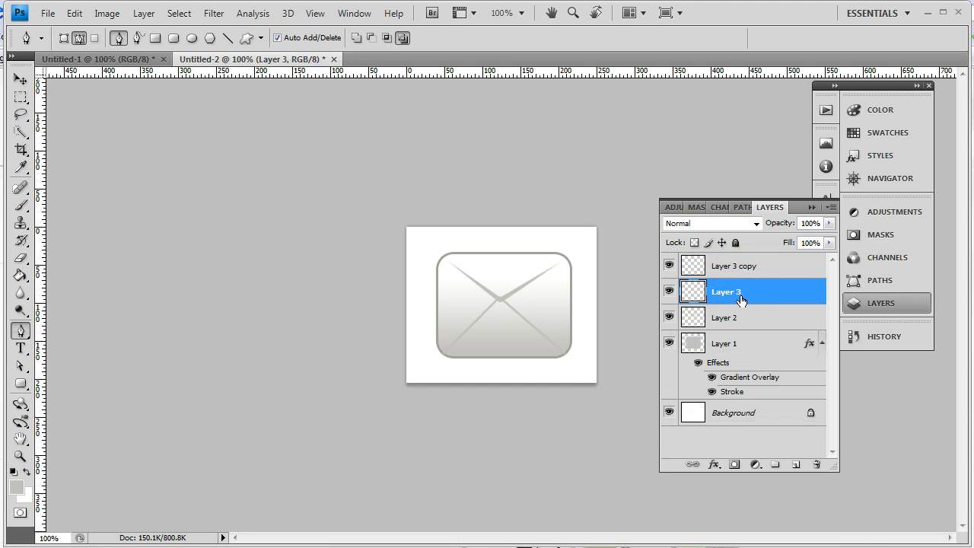
double_click(805, 297)
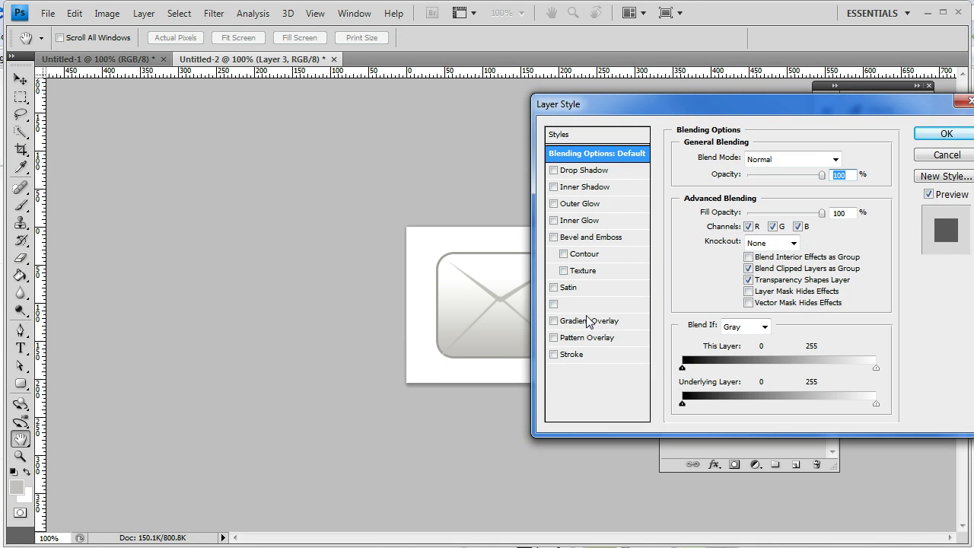
left_click(591, 305)
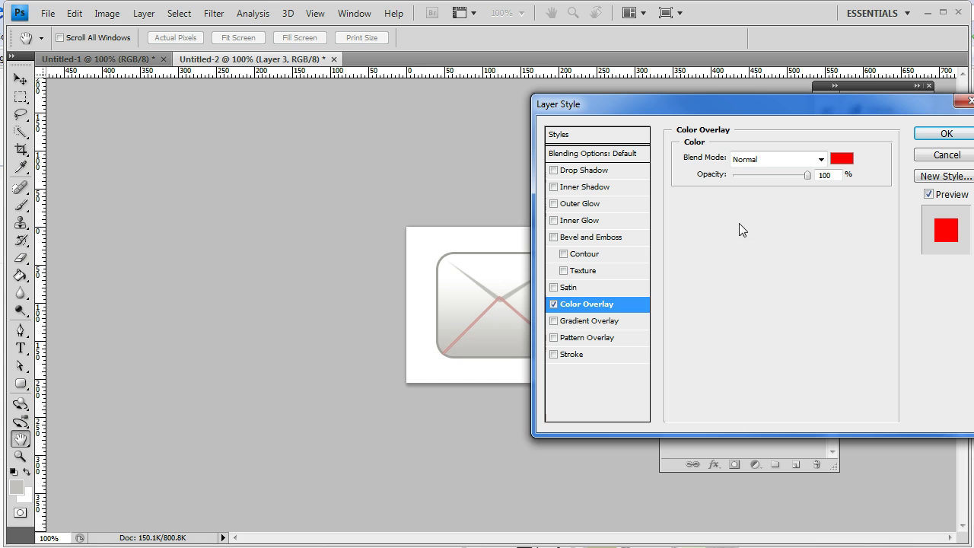
left_click(843, 165)
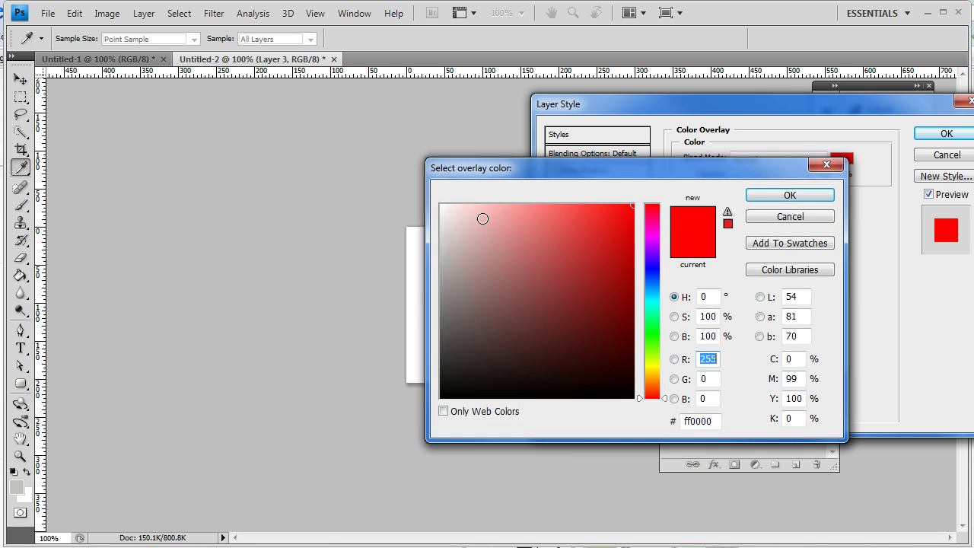
left_click(448, 207)
left_click_drag(474, 219, 440, 204)
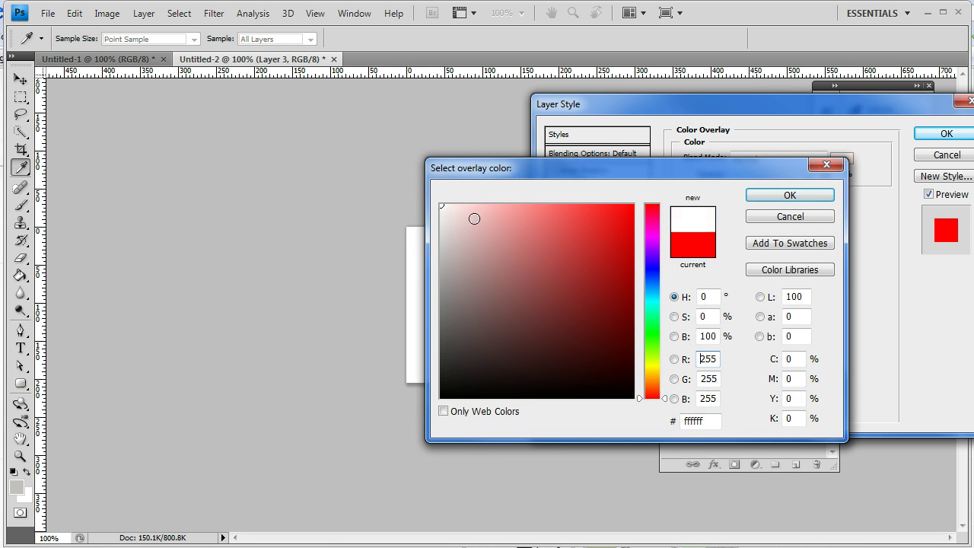
left_click(790, 196)
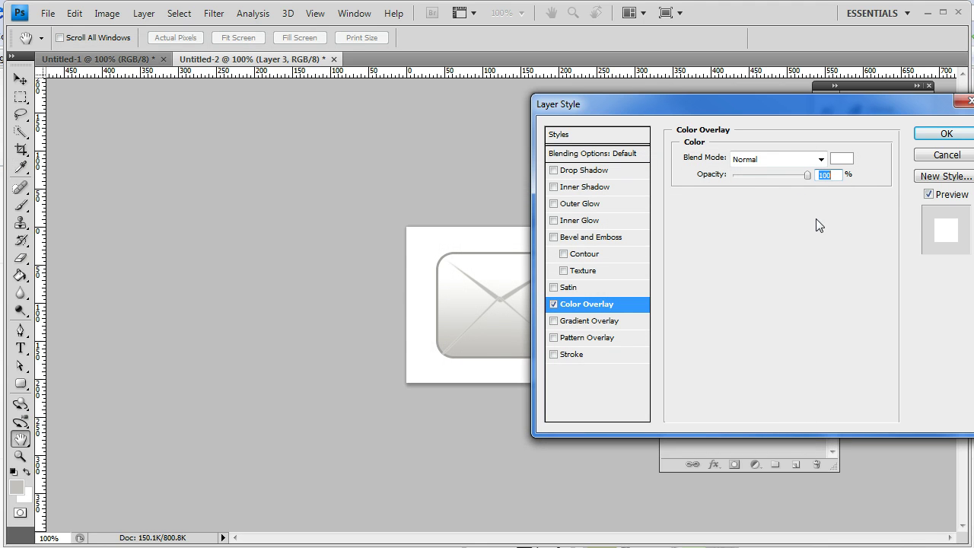
left_click(936, 139)
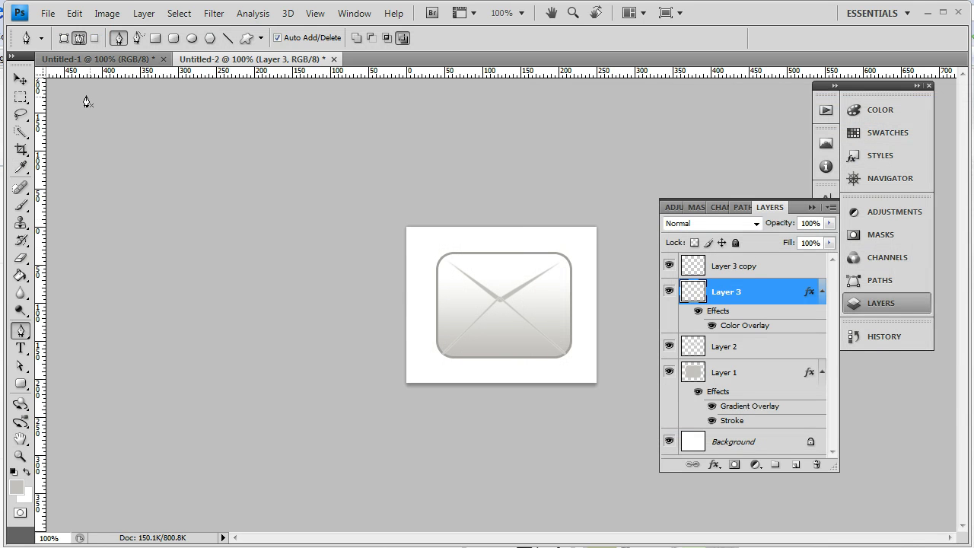
left_click(23, 80)
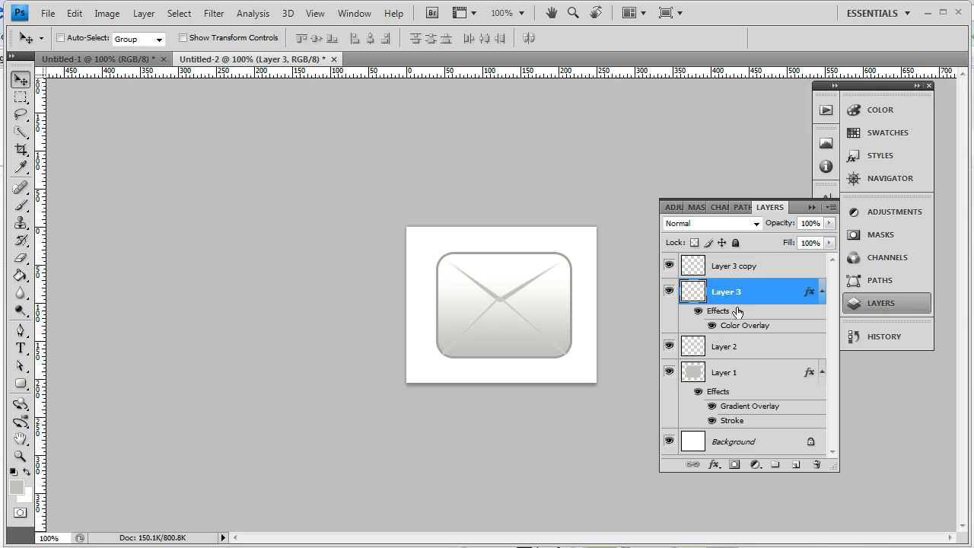
double_click(738, 311)
left_click(693, 376, "ctrl")
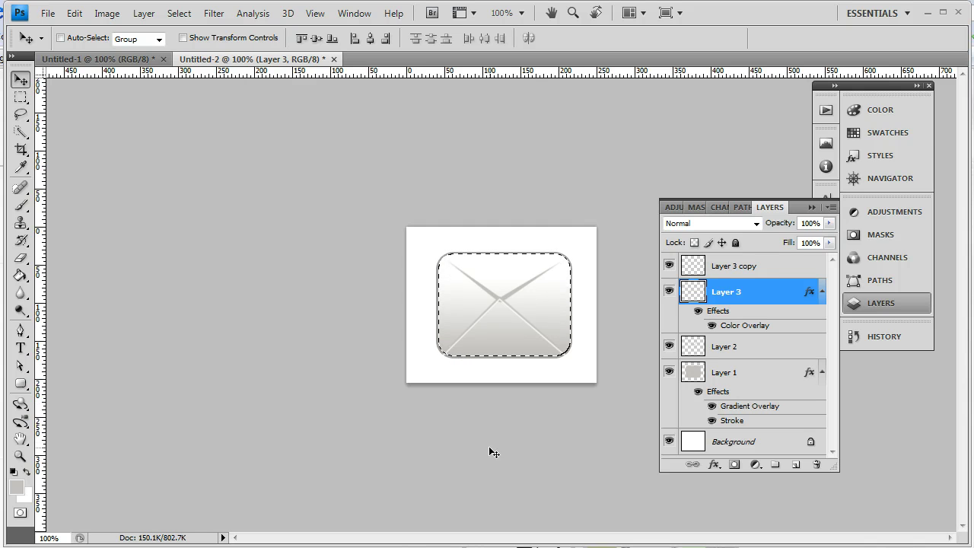
key("ctrl+shift+i")
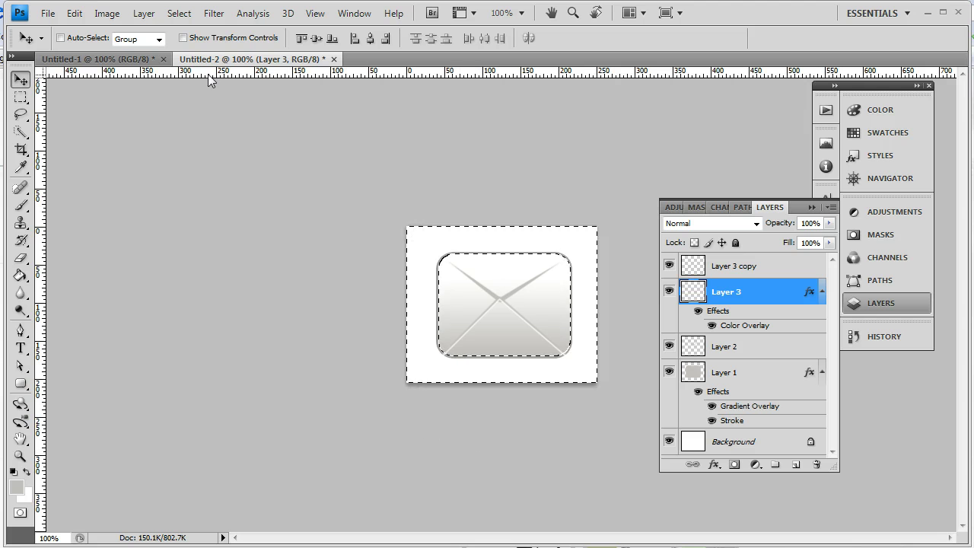
left_click(180, 13)
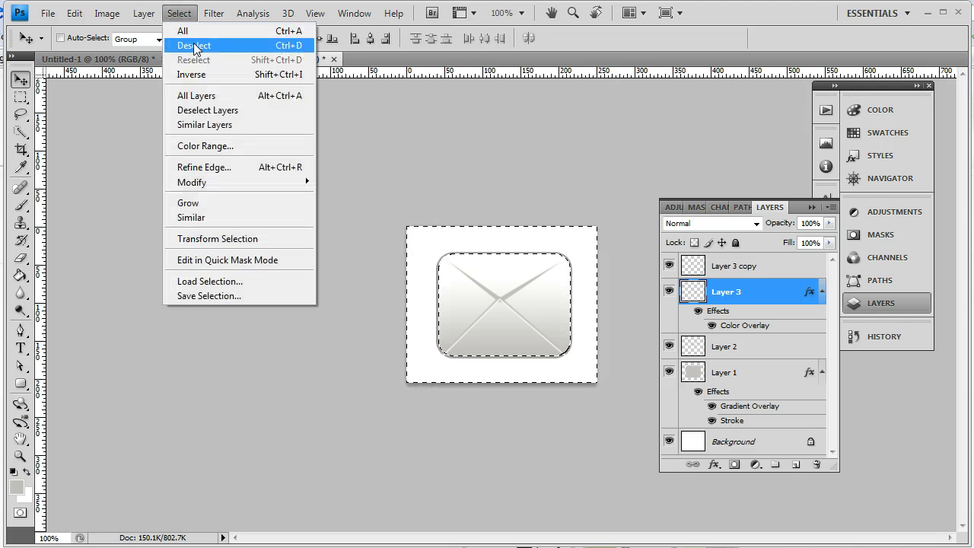
left_click(595, 191)
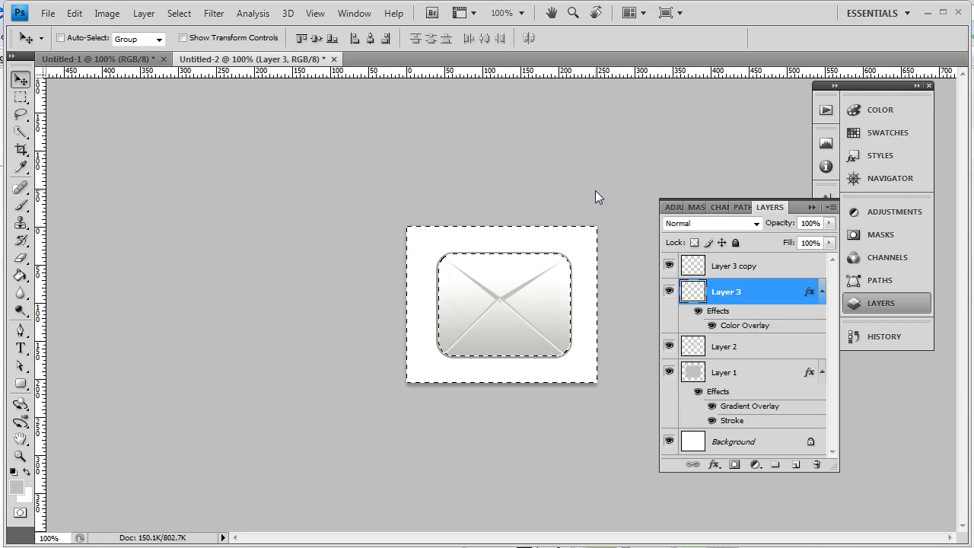
key("ctrl+d")
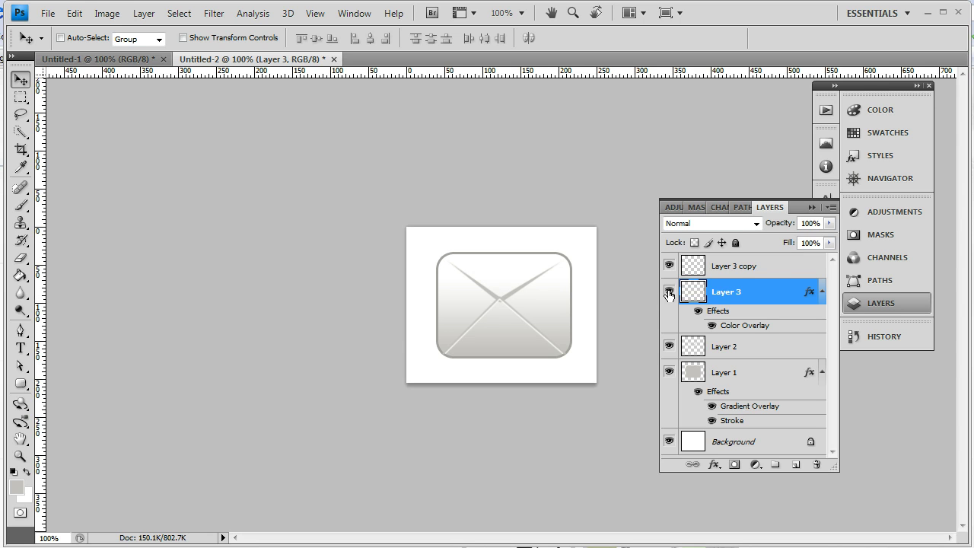
Step: Select Layer 3 copy and drag Layer 2 to the top of the layer stack
left_click(744, 266)
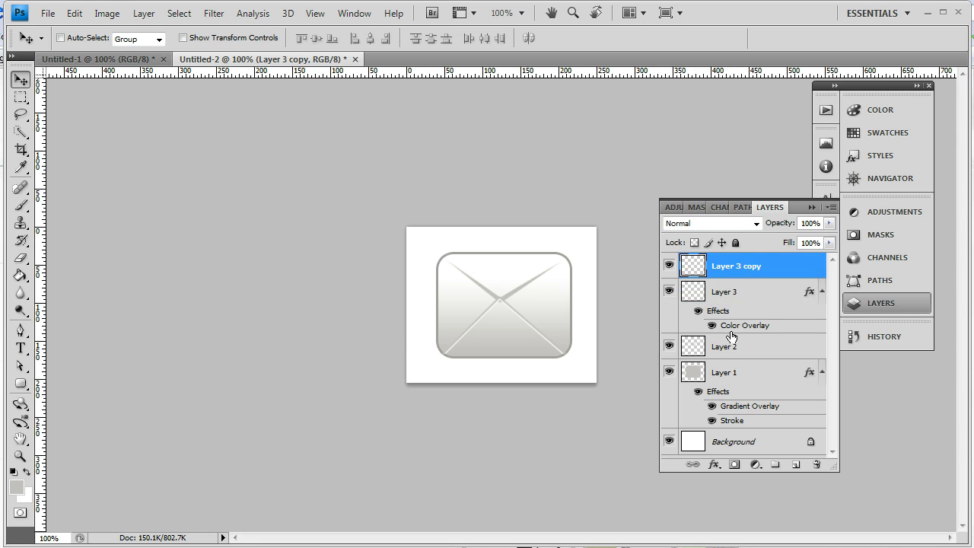
left_click_drag(729, 352, 731, 262)
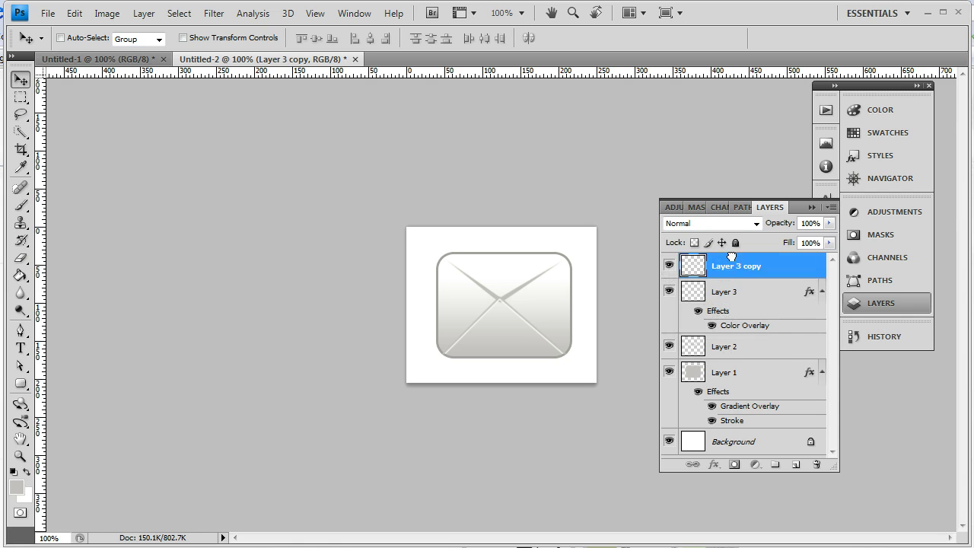